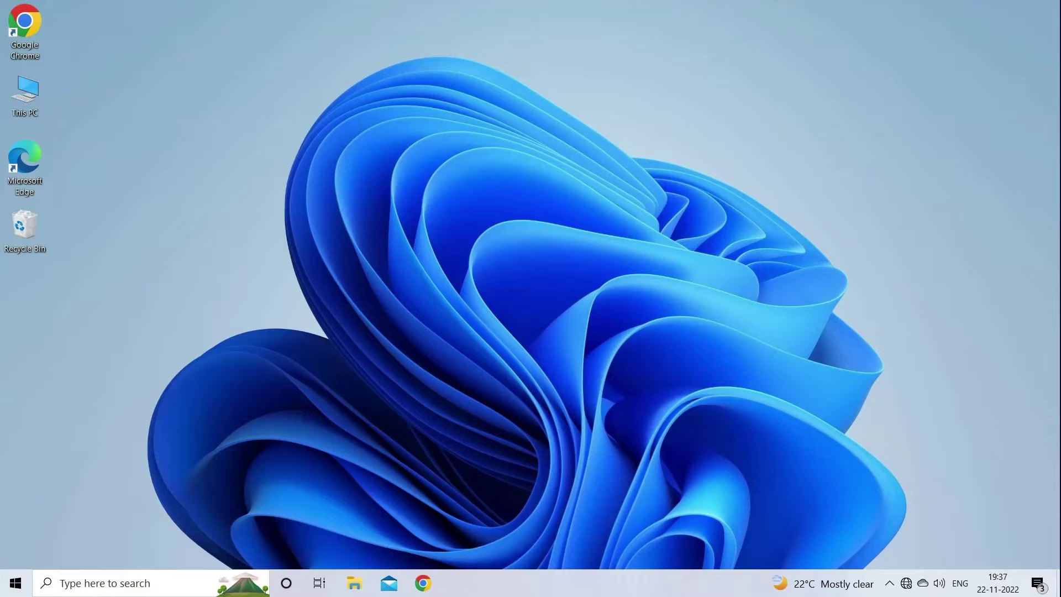
- Search for 'Window Security' and open the Windows Security page in Settings
key(super+s)
text(ta)
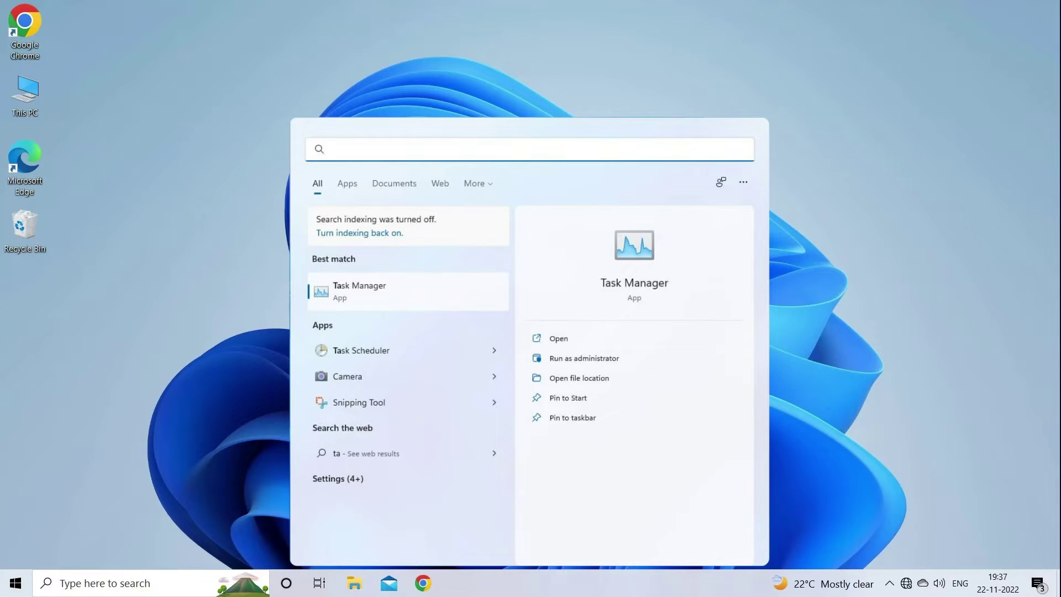
text(Window Security)
key(Return)
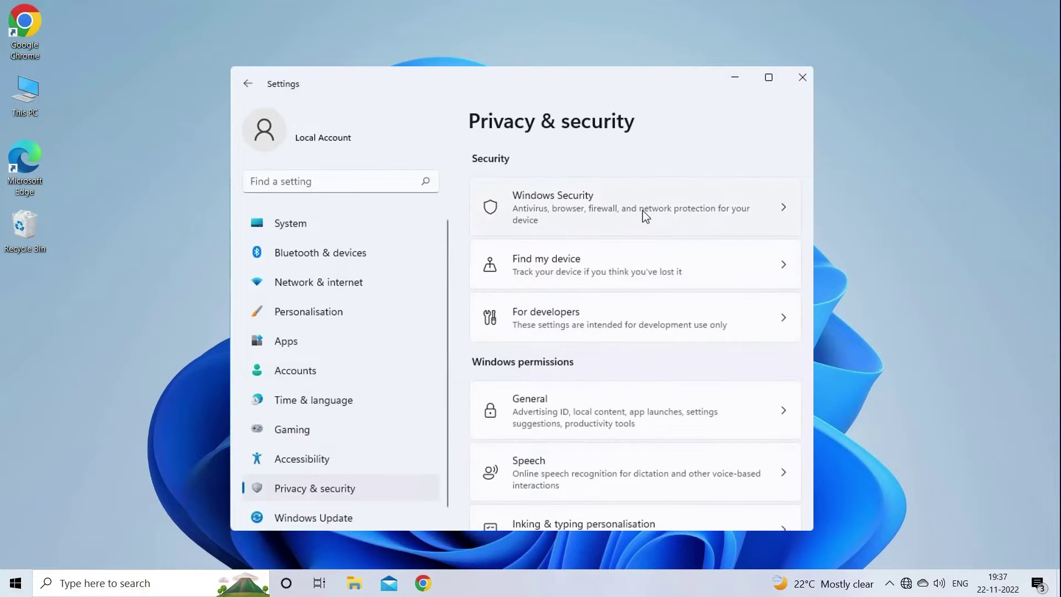
click(643, 212)
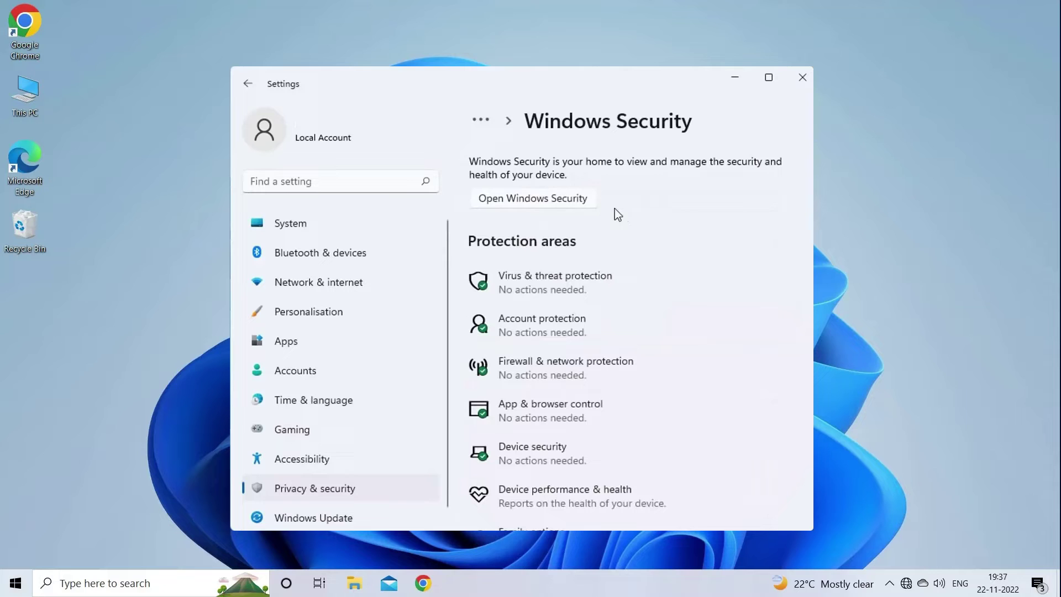
- From Virus & threat protection's Scan options, choose Full scan and start it
click(535, 280)
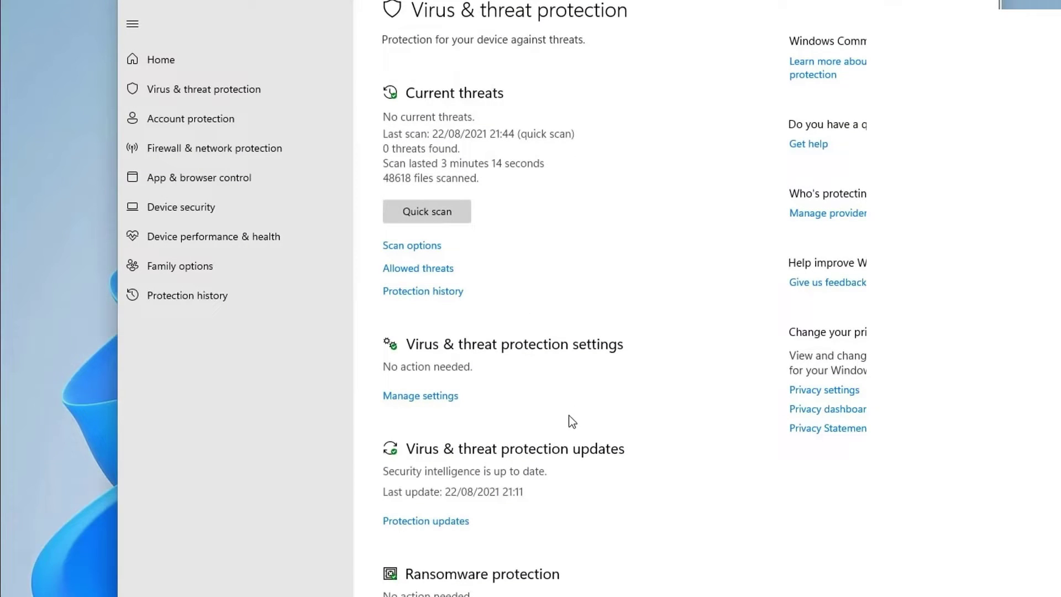
click(437, 248)
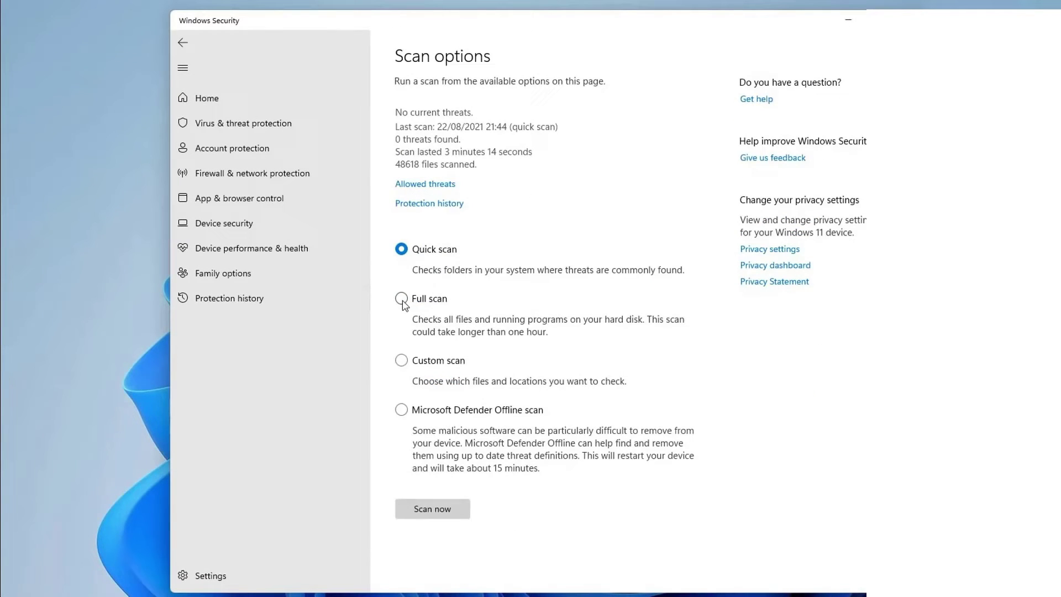
click(403, 301)
click(432, 511)
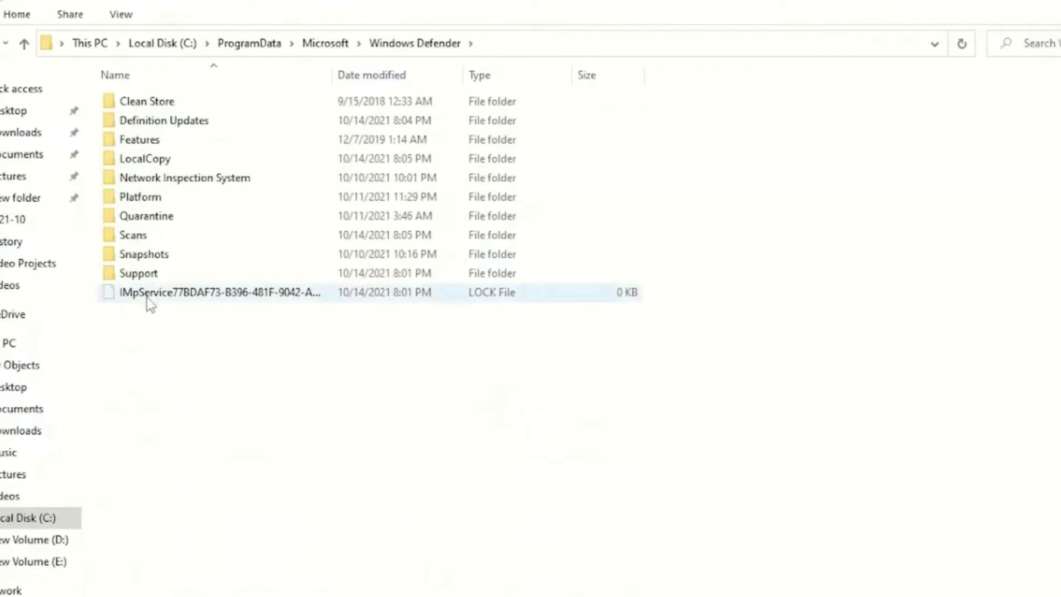
- Open the Scans folder and then its History subfolder under Windows Defender
click(137, 239)
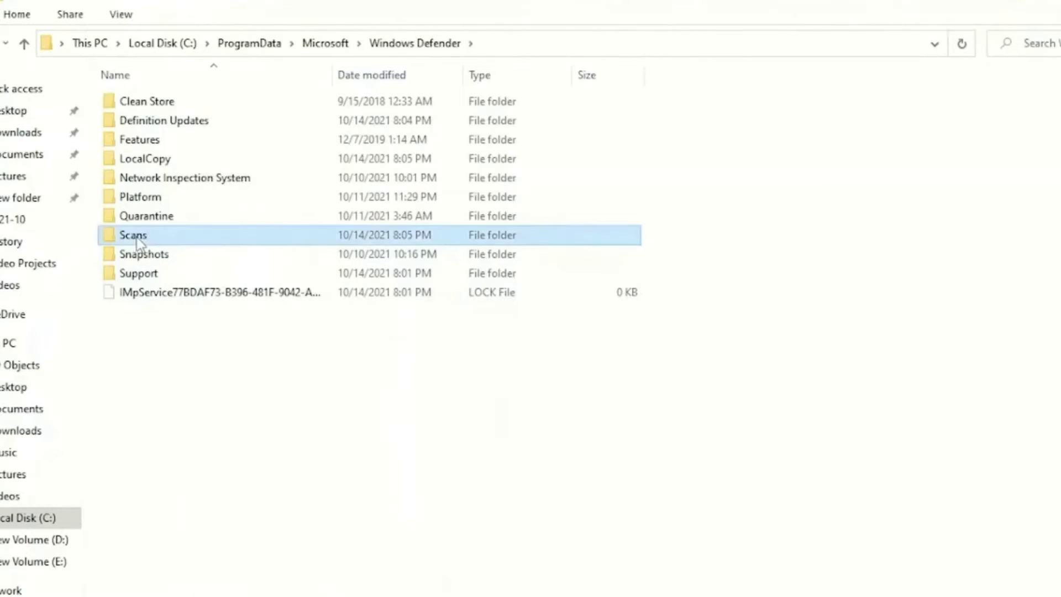
double_click(138, 237)
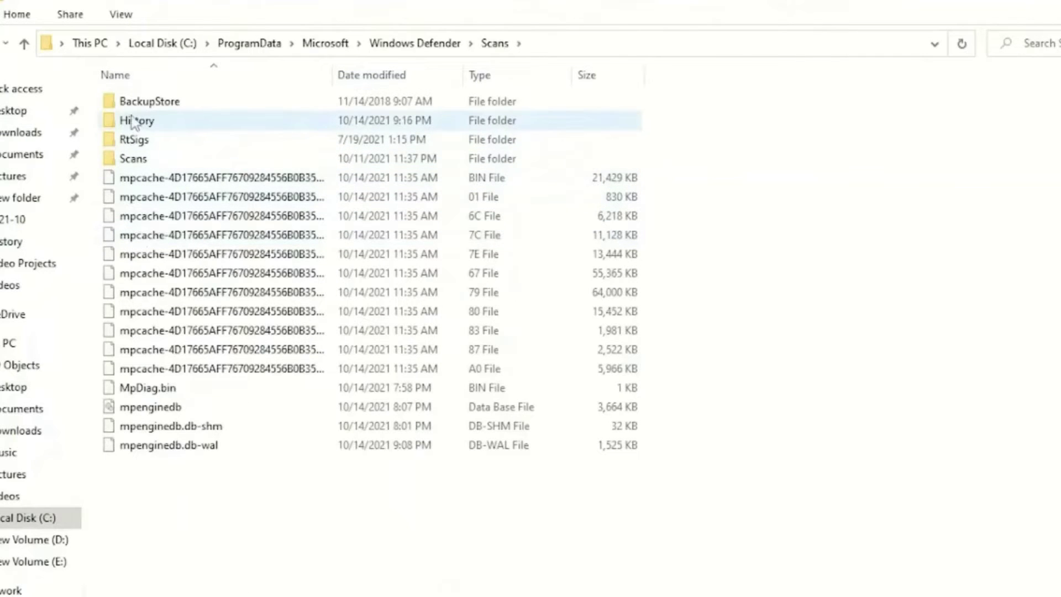
double_click(155, 126)
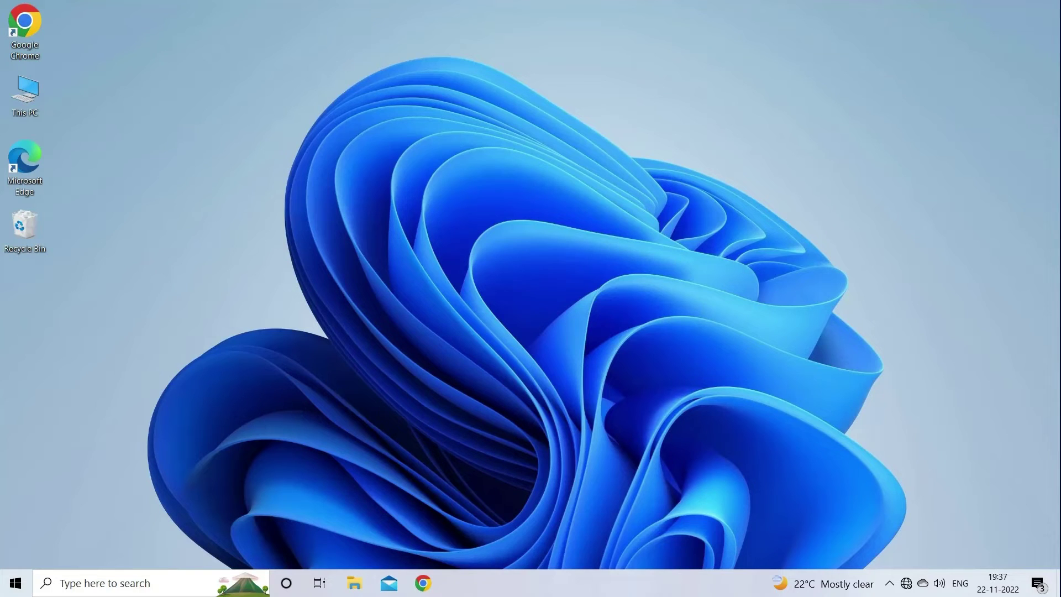
- Launch Command Prompt by running cmd from the Run box
key(super+r)
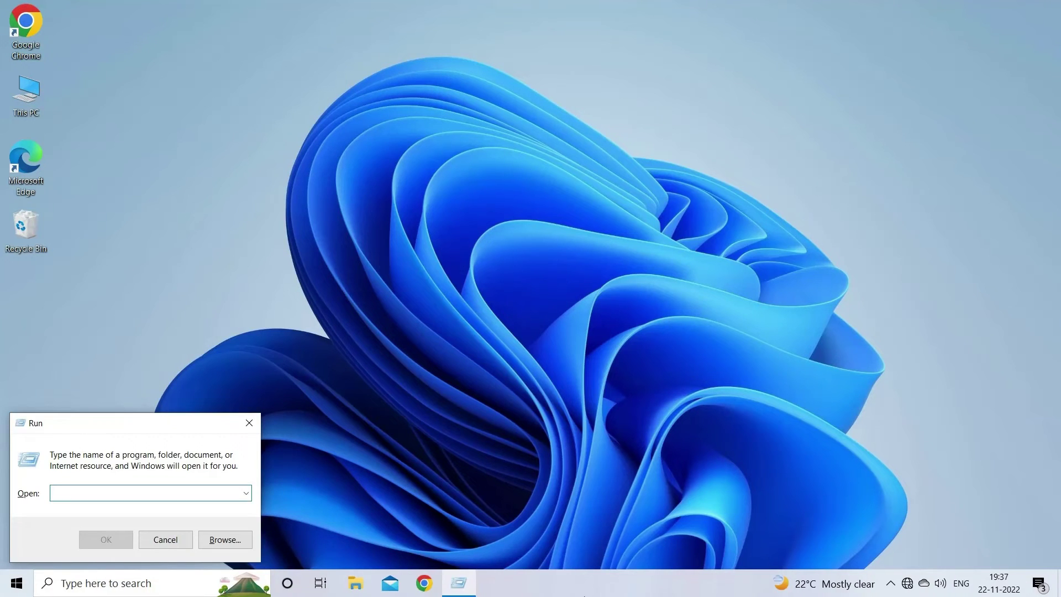
text(cmd)
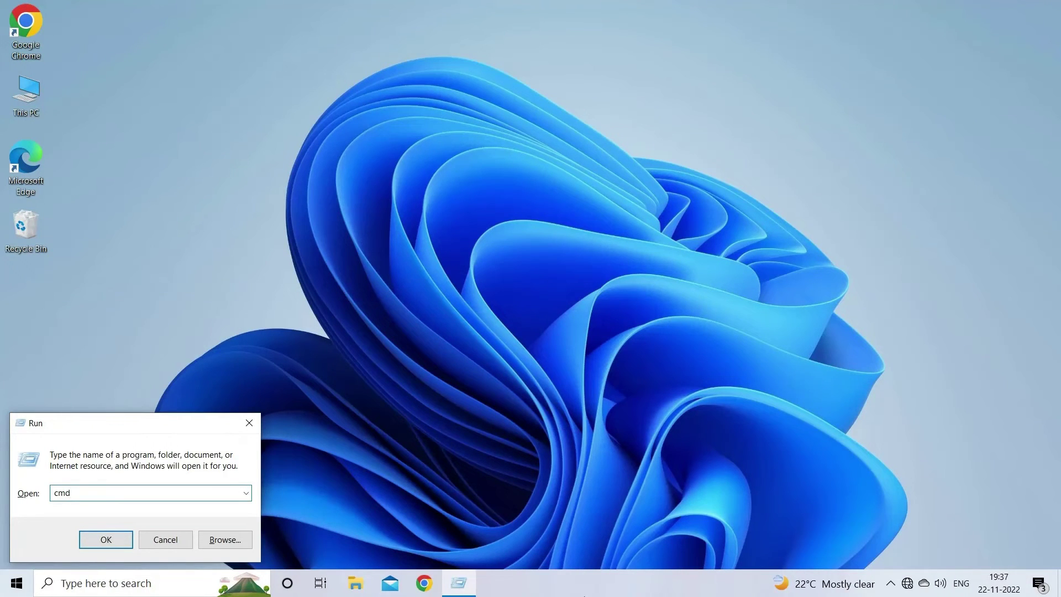
key(Return)
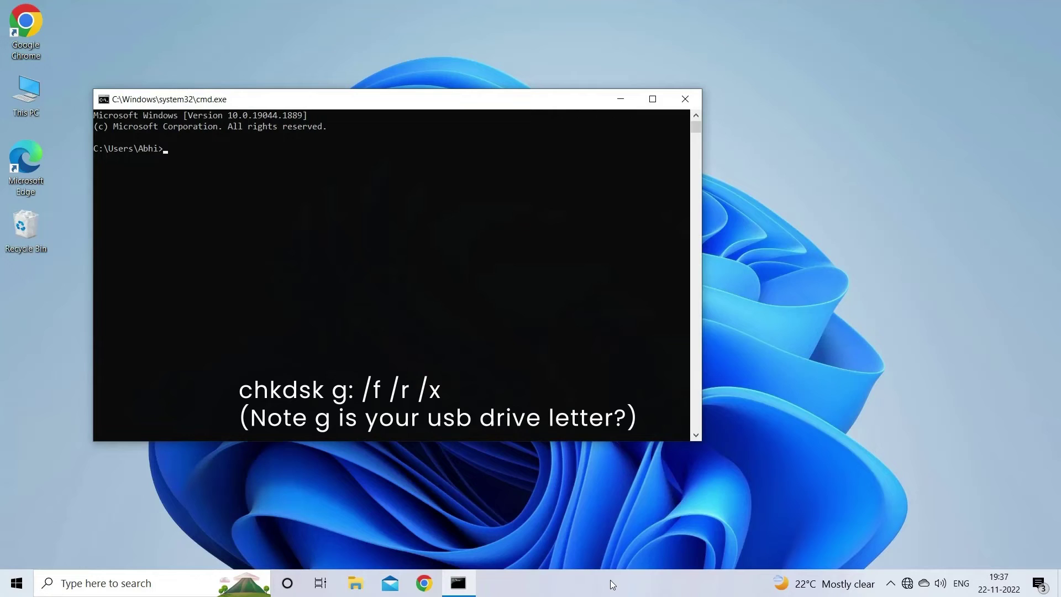
- Run chkdsk t: /f/r/x on drive T:, then close the window
text(chkdsk t: /f/r/)
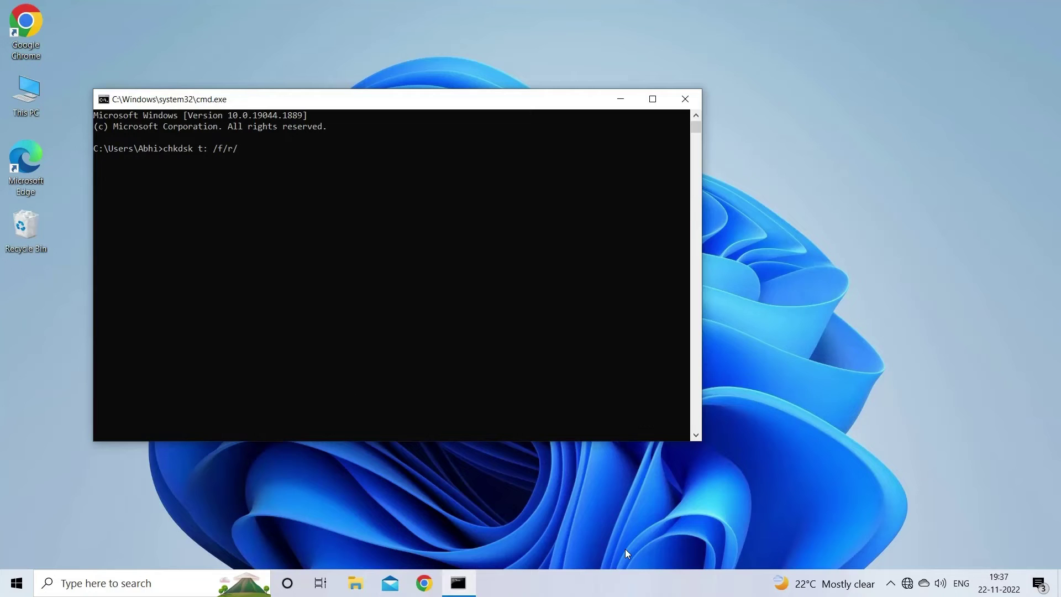
text(x)
key(Return)
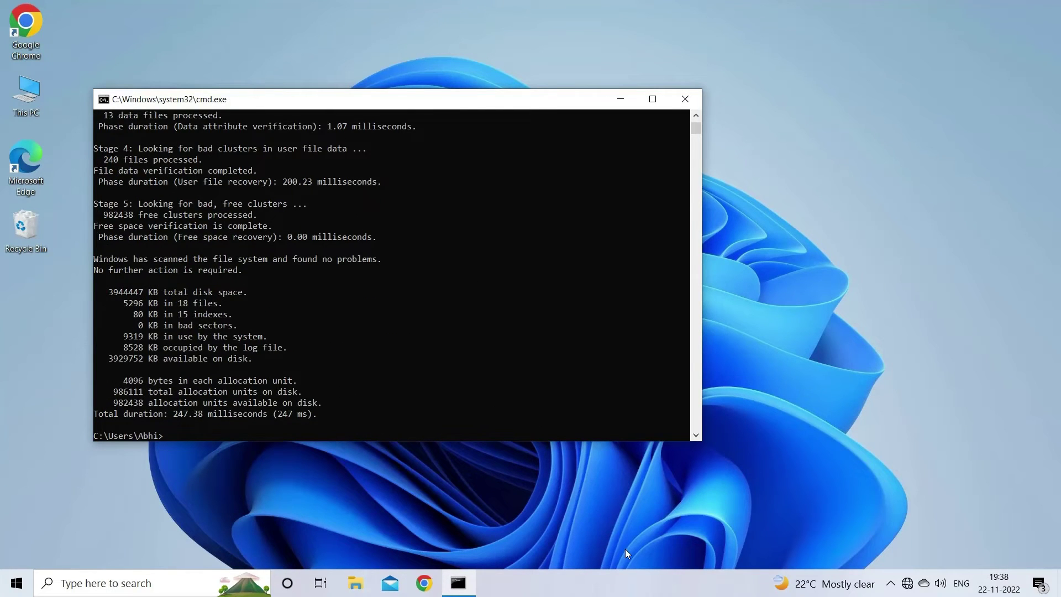
key(alt+F4)
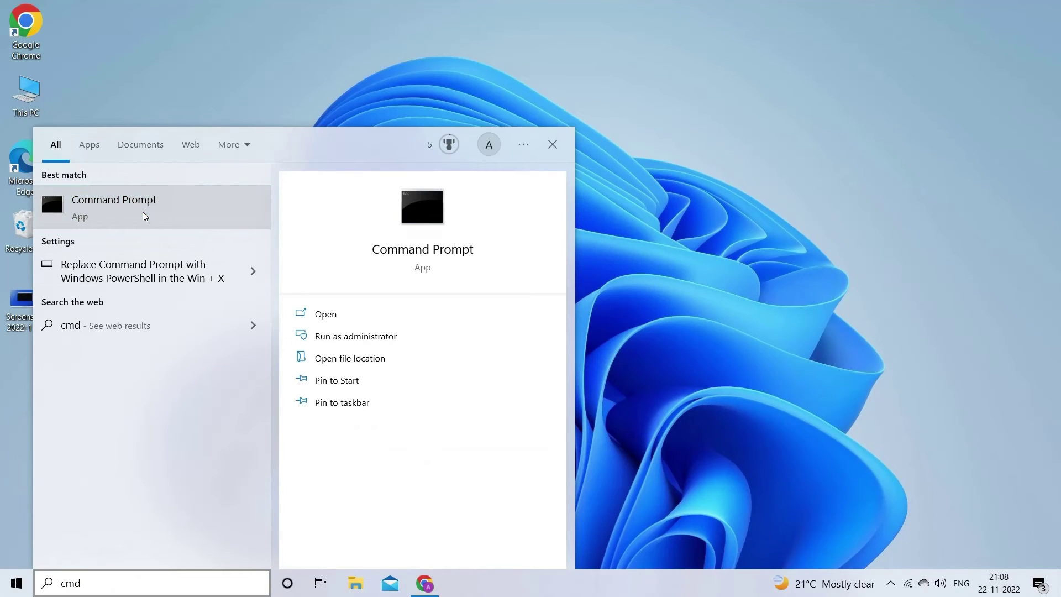
- Start diskpart in an administrator Command Prompt and list all disks
right_click(173, 203)
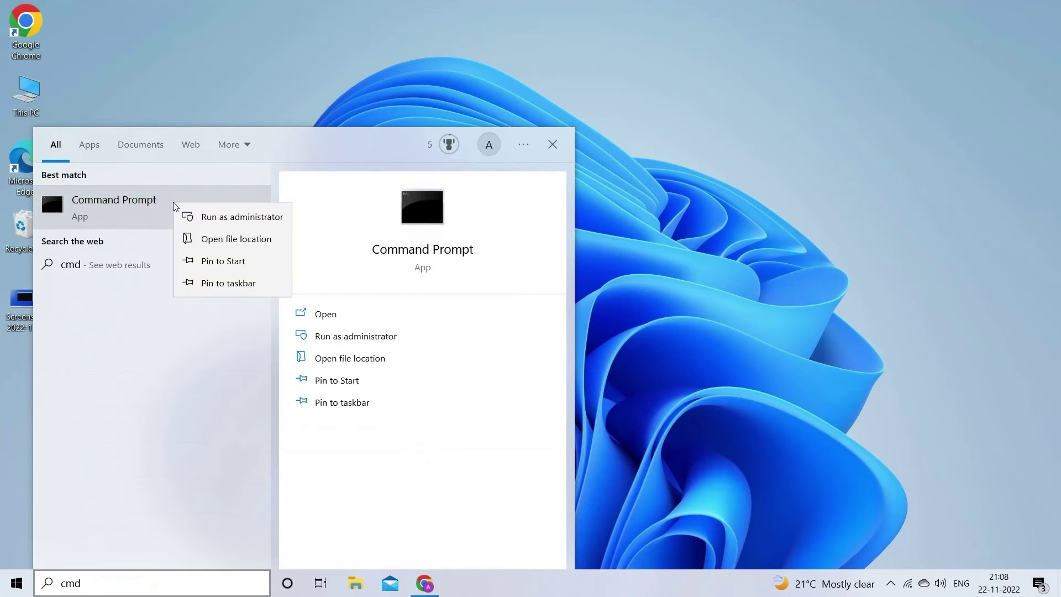
click(214, 217)
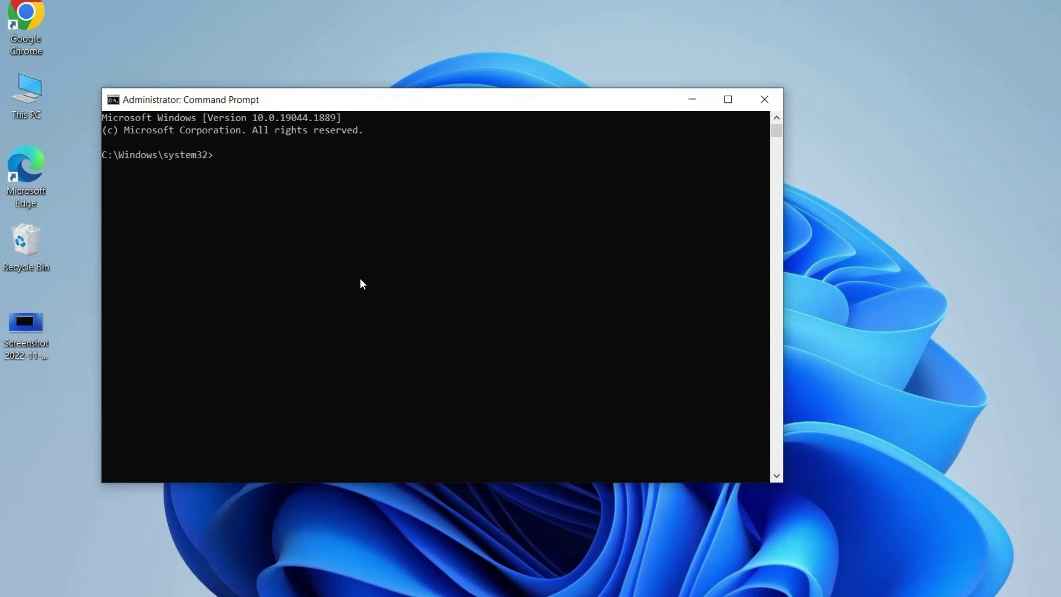
text(diskpart)
key(Return)
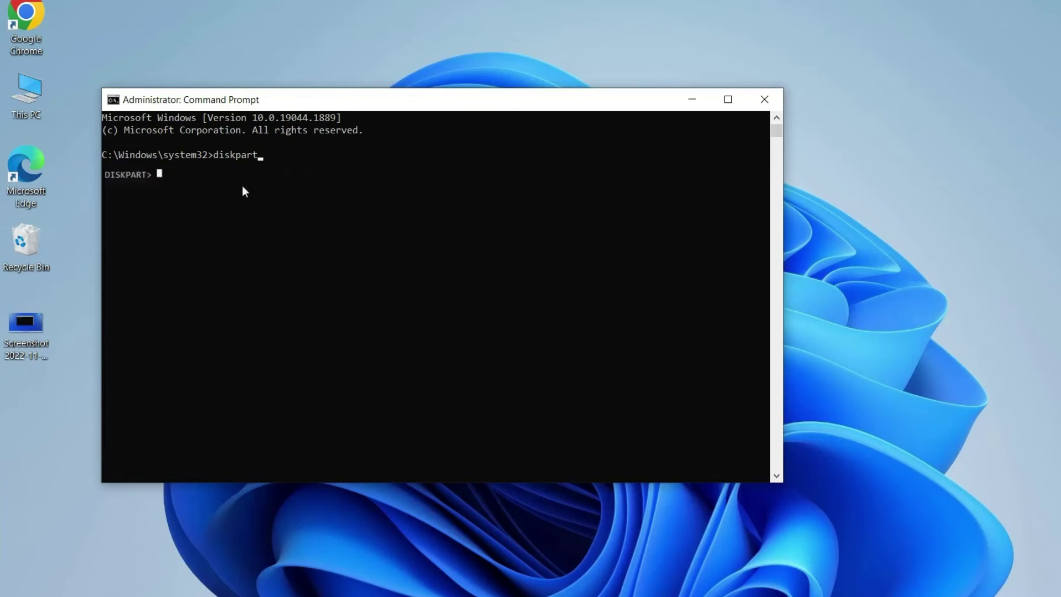
text(list disk)
key(Return)
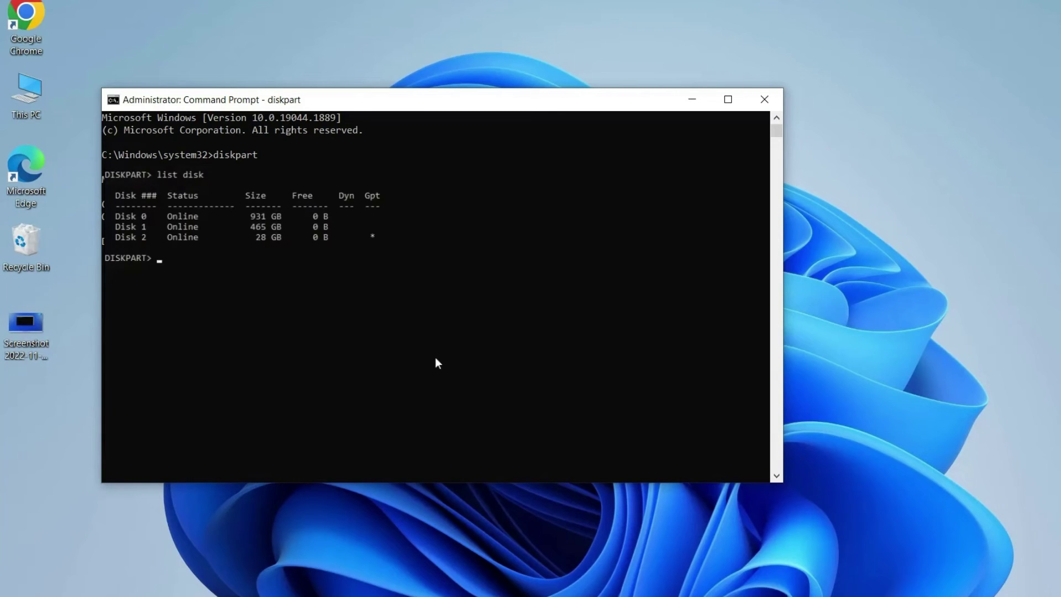
- Select disk 2 and enter a quick FAT32 format command
text(select disk 2)
key(Return)
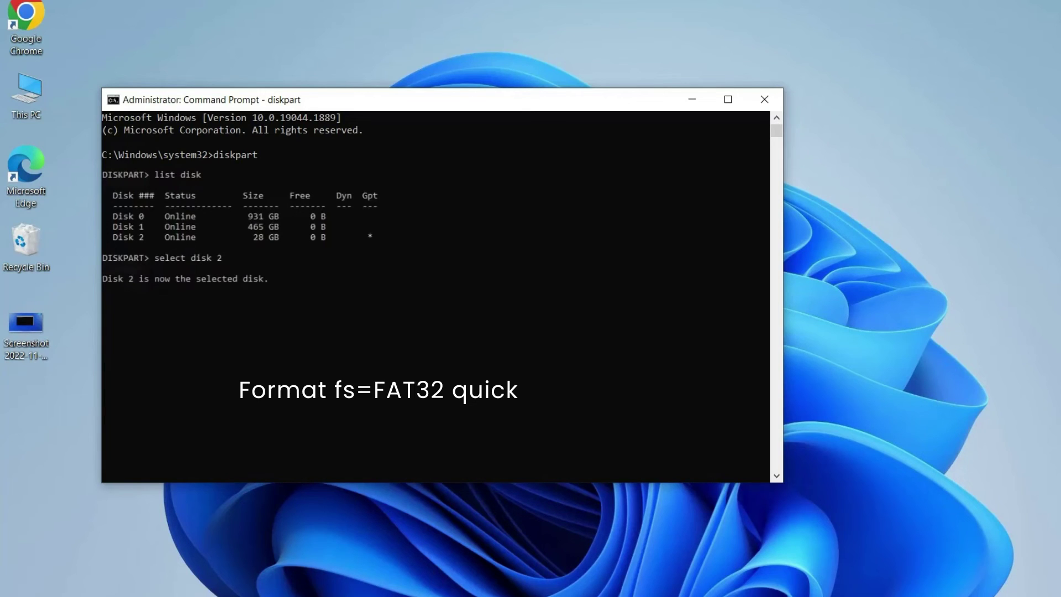
text(format fs=ntfs)
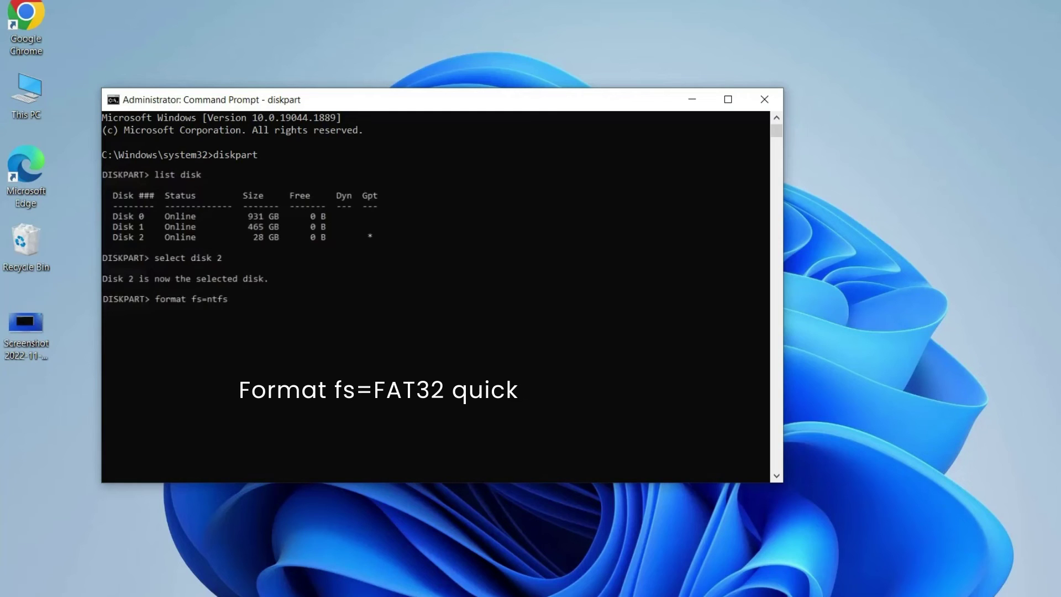
key(BackSpace)
key(BackSpace)
key(BackSpace)
key(BackSpace)
text(fat32)
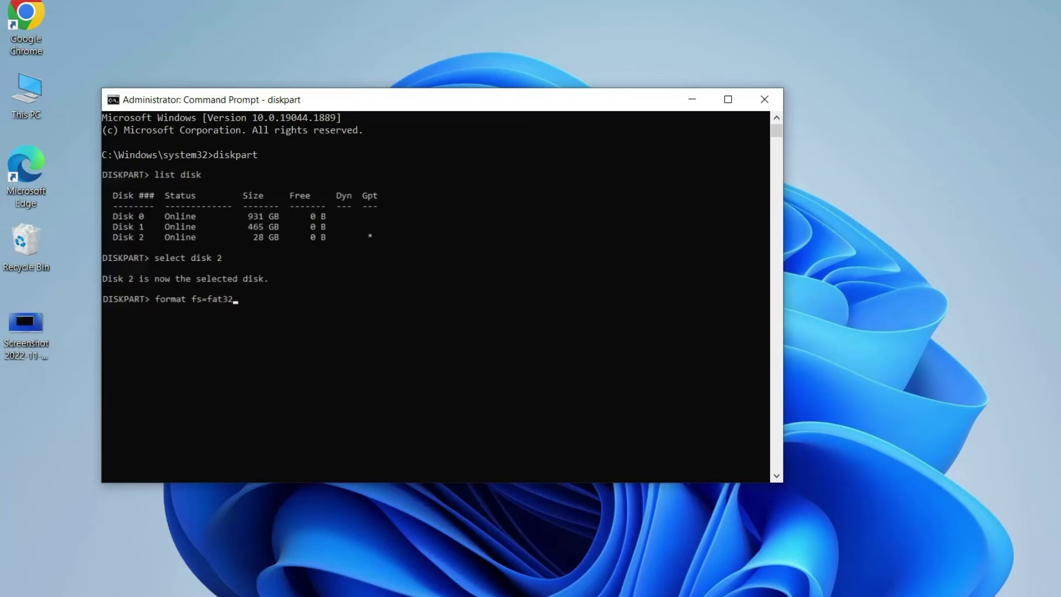
text( quick)
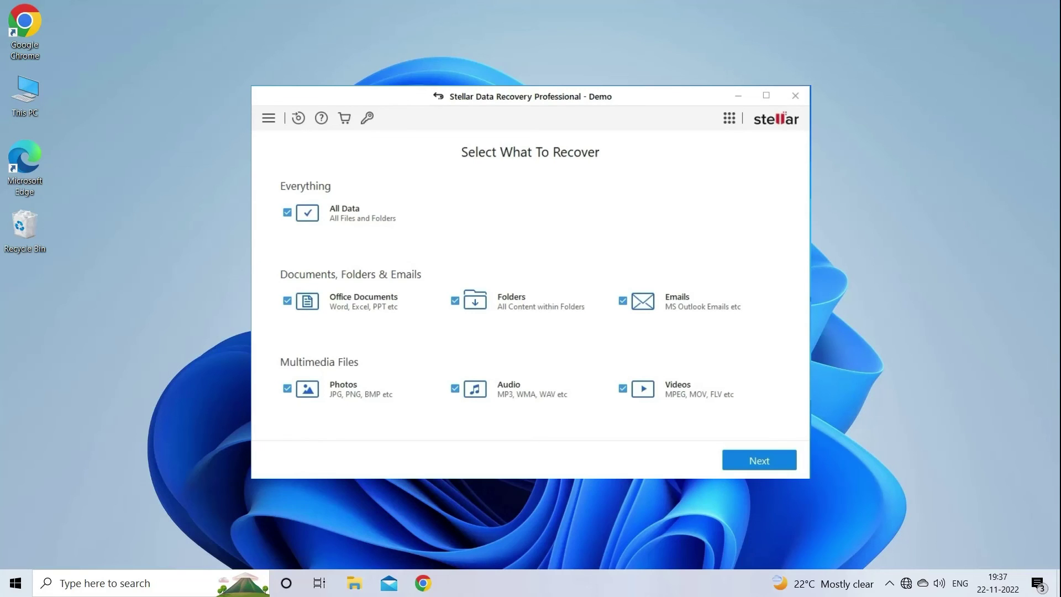
- Mark Local Disk (H:) under Connected Drives and scan it for recoverable data
key(Return)
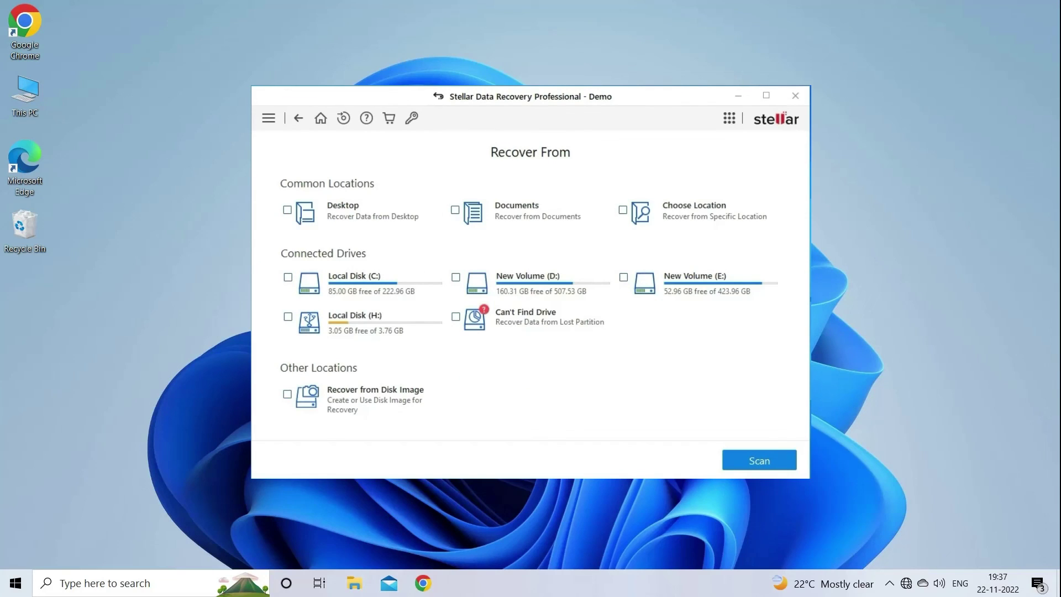
click(287, 316)
click(288, 317)
click(379, 327)
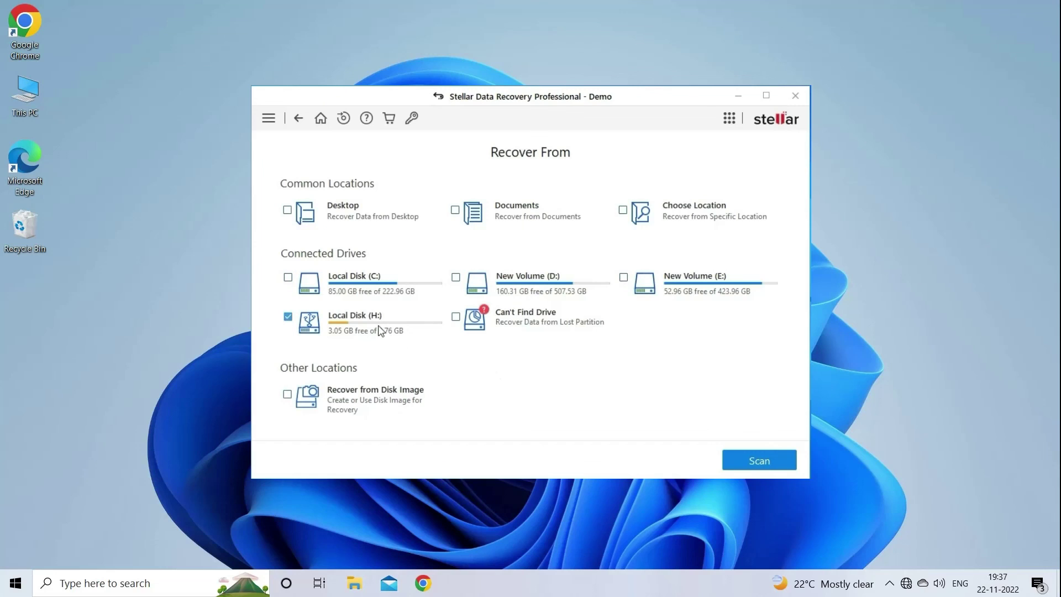
click(764, 461)
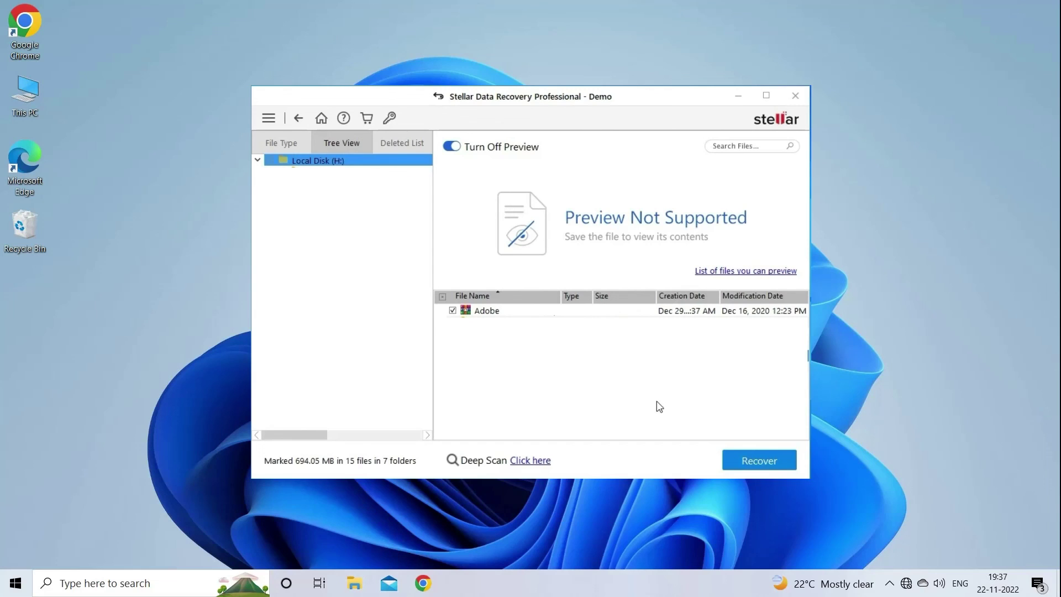
- Untick and re-tick the Adobe folder, leaving 693.84 MB in 14 files marked
click(452, 310)
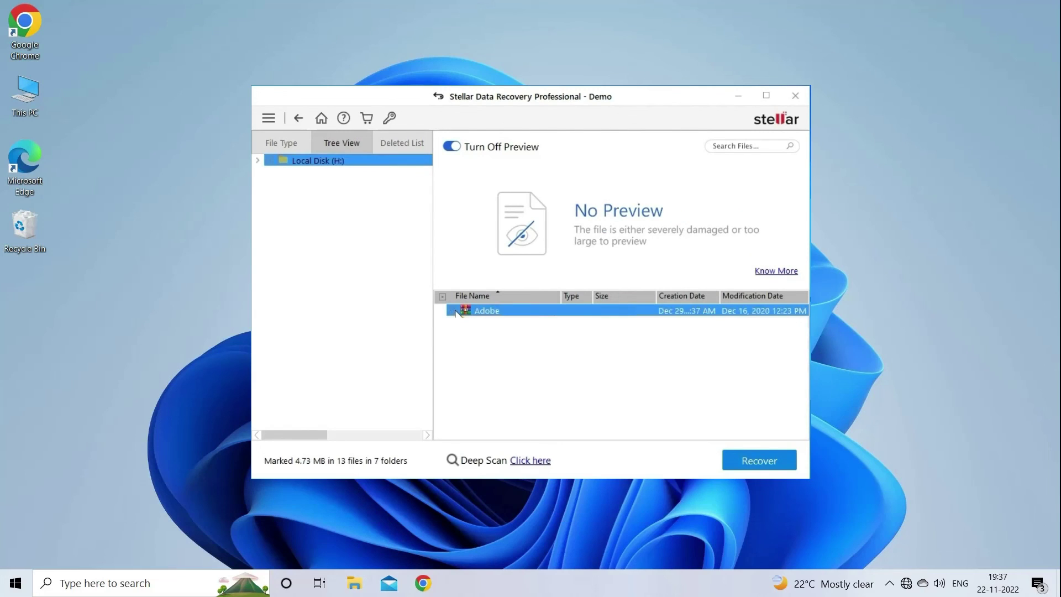
click(453, 311)
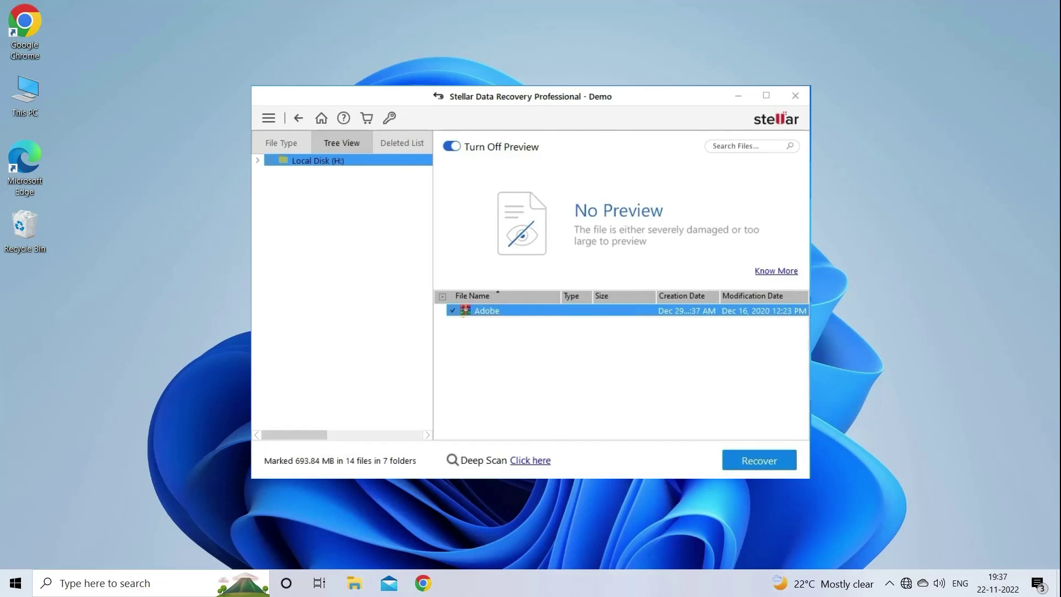